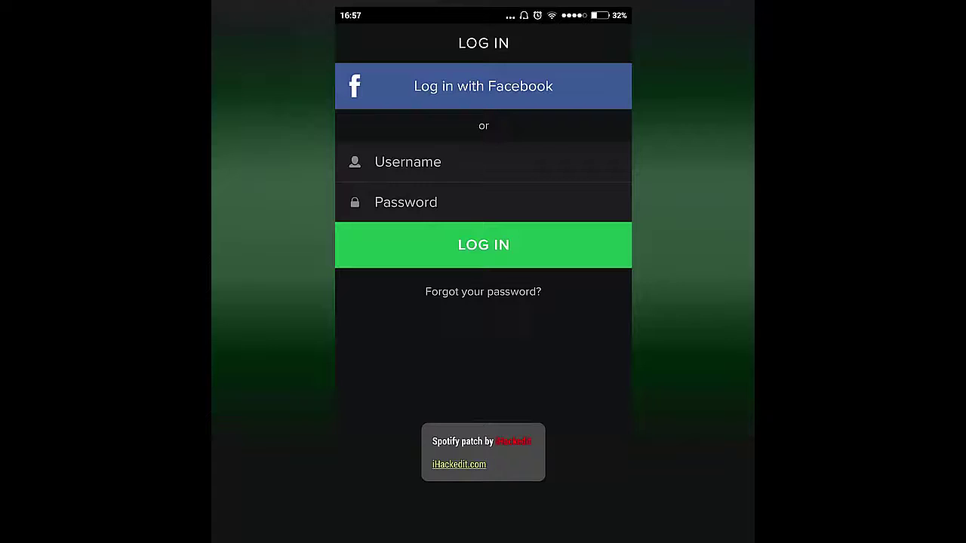
Enter the account username and password and log in to reach Spotify's Home screen
{"action": "left_click", "coordinate": [404, 156]}
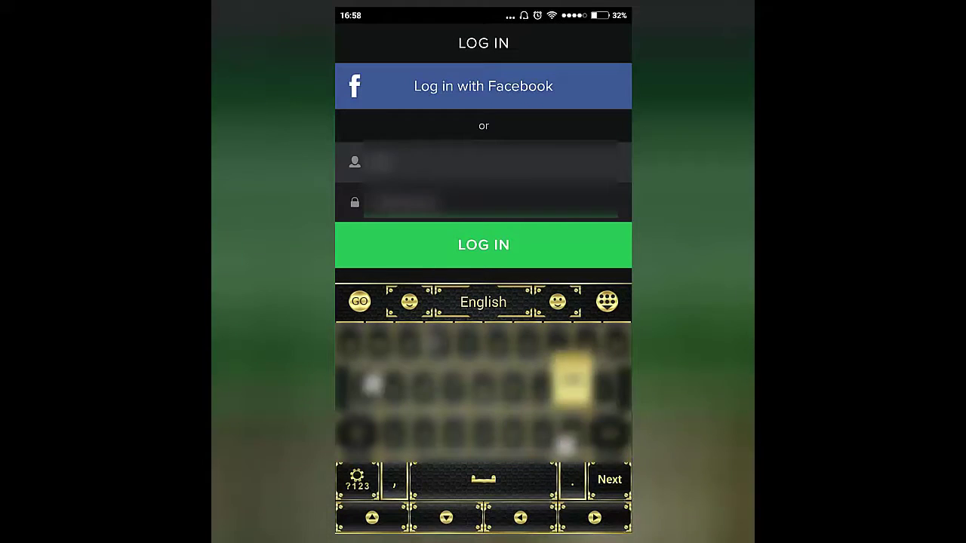
{"action": "type", "text": "***"}
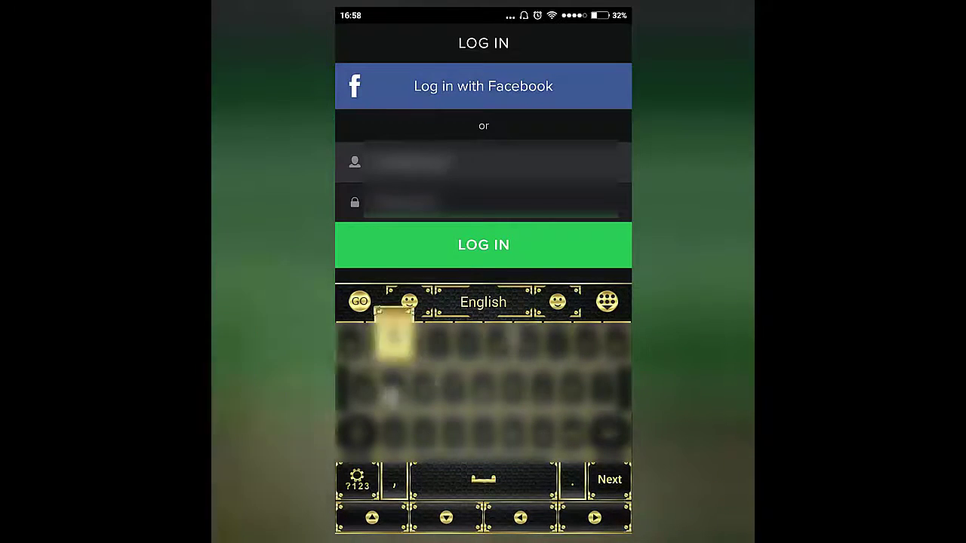
{"action": "left_click", "coordinate": [356, 479]}
{"action": "left_click", "coordinate": [356, 479]}
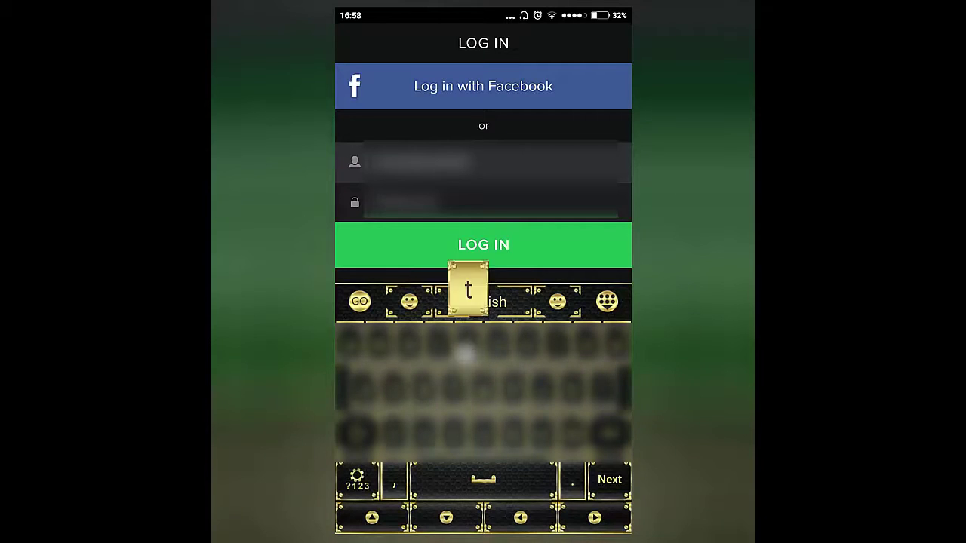
{"action": "type", "text": "***"}
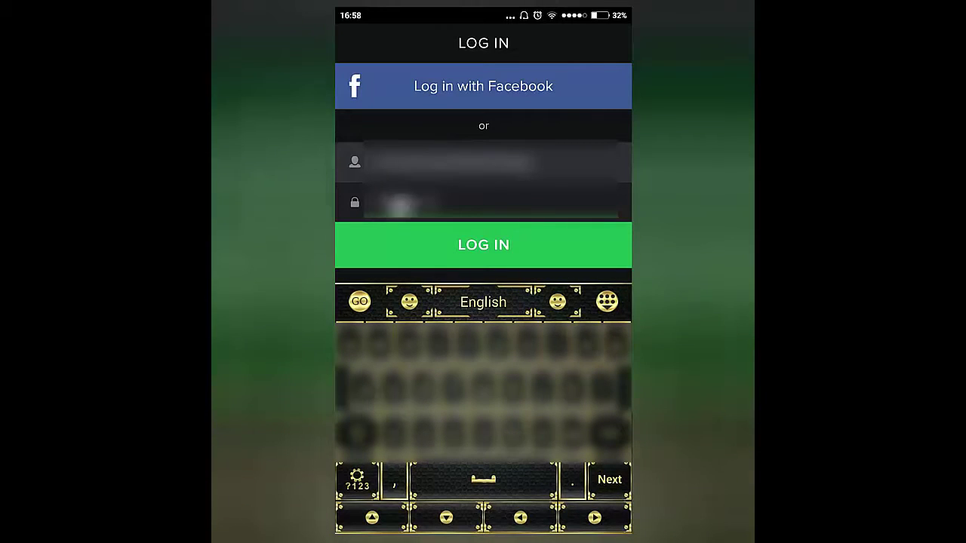
{"action": "left_click", "coordinate": [609, 480]}
{"action": "type", "text": "******"}
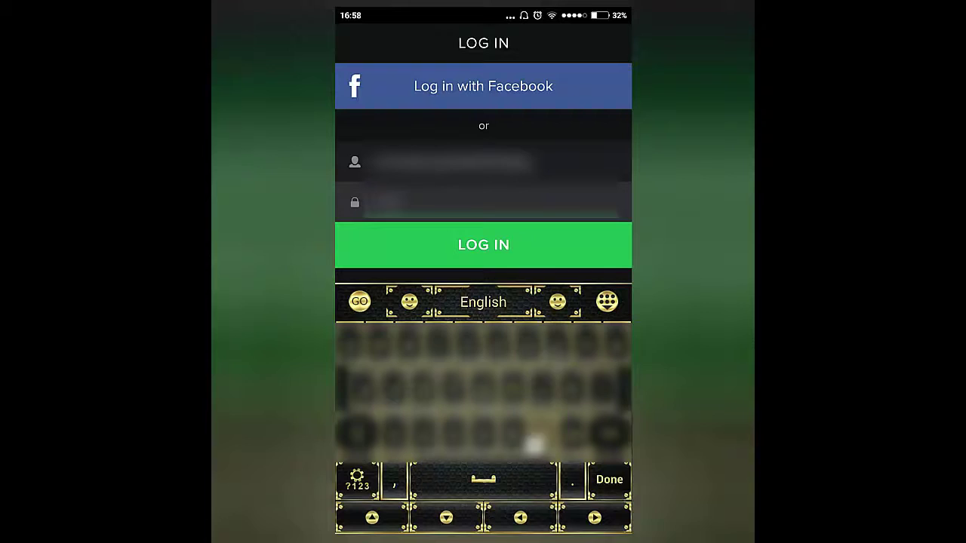
{"action": "left_click", "coordinate": [356, 479]}
{"action": "left_click", "coordinate": [483, 245]}
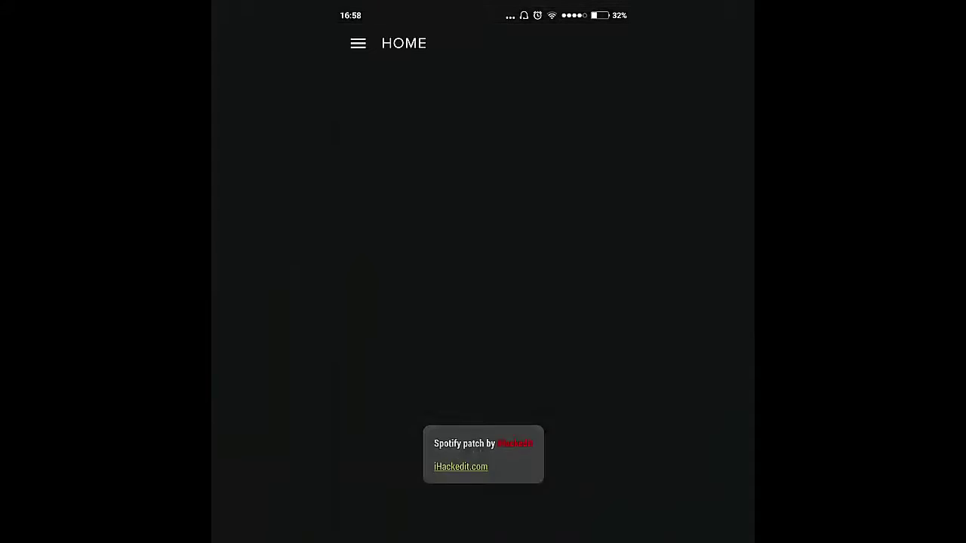
Dismiss the patch notice, go to Your Library and open the Songs list
{"action": "left_click", "coordinate": [483, 271]}
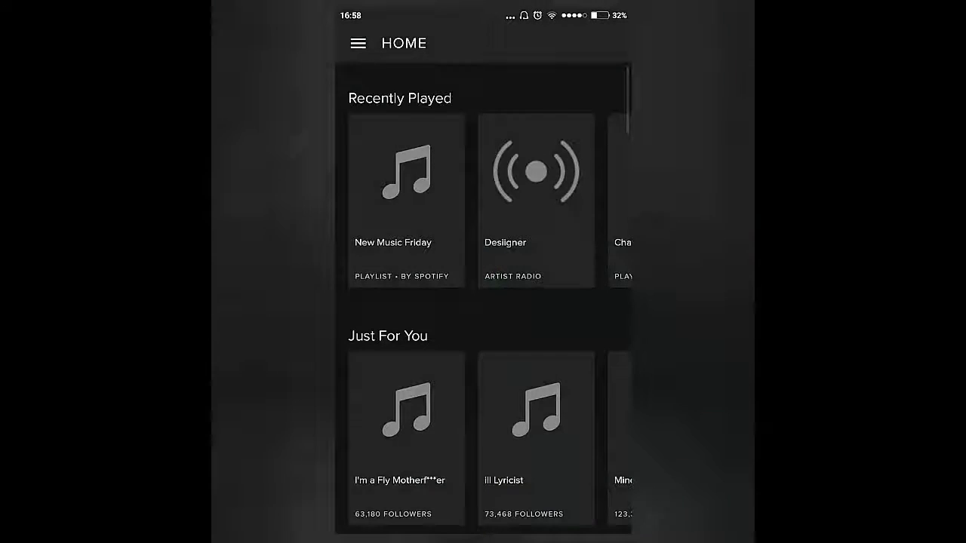
{"action": "left_click", "coordinate": [357, 43]}
{"action": "left_click", "coordinate": [418, 231]}
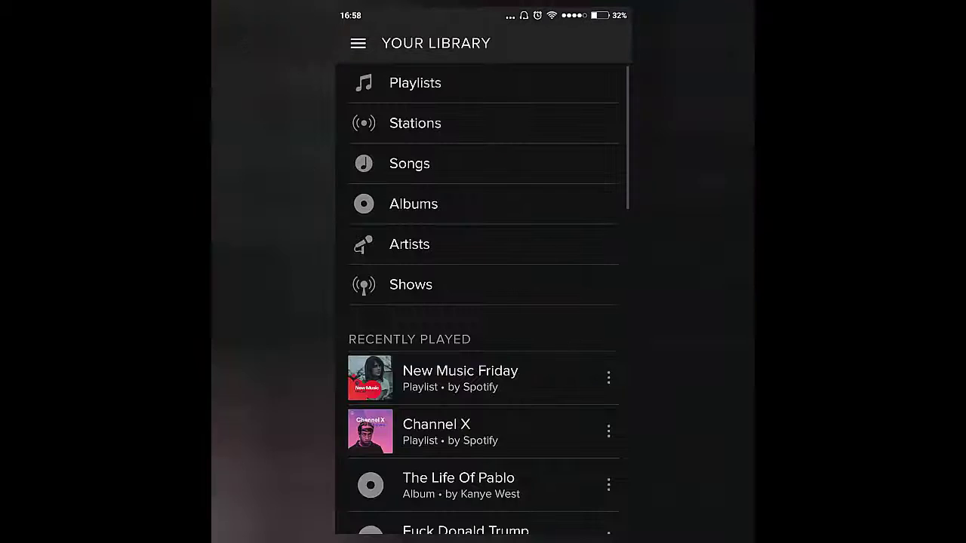
{"action": "left_click", "coordinate": [358, 43]}
{"action": "left_click", "coordinate": [446, 234]}
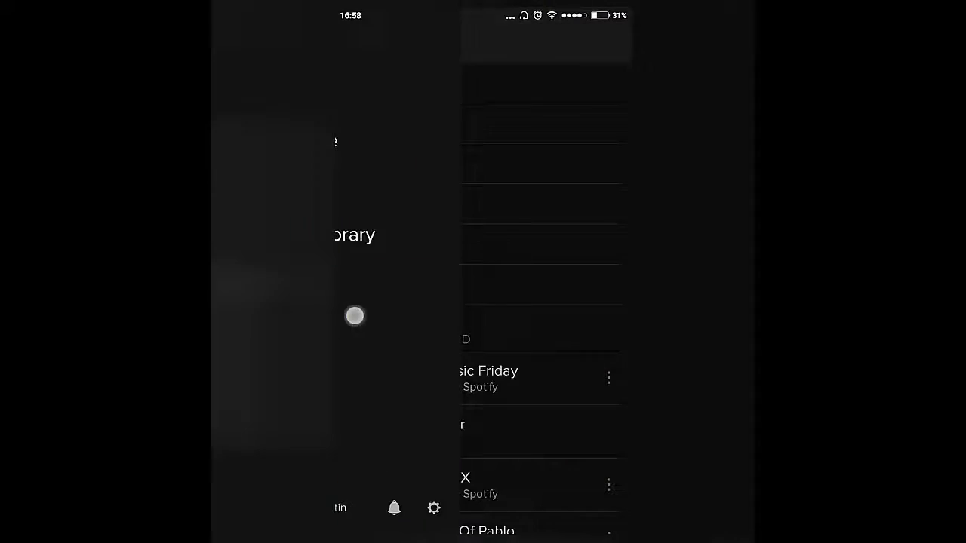
{"action": "left_click", "coordinate": [409, 163]}
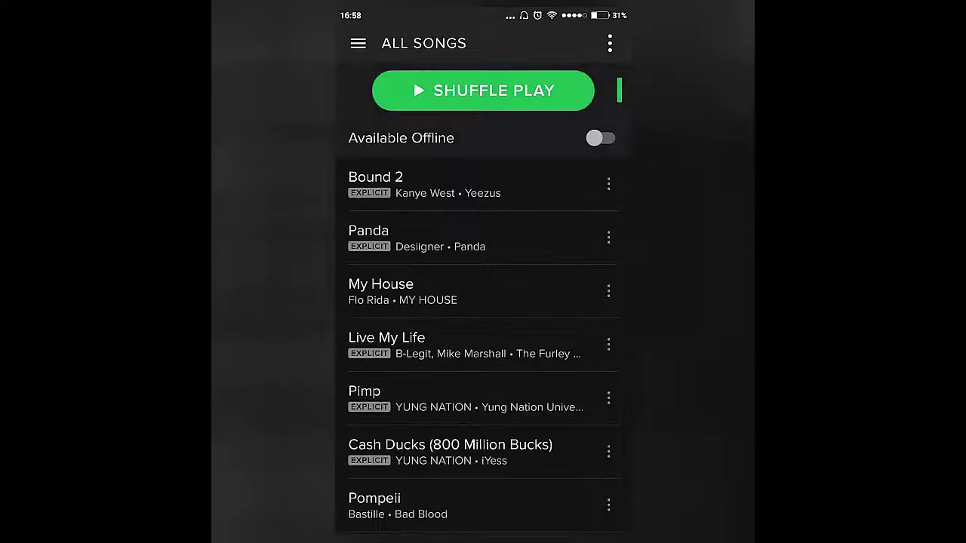
Try the Available Offline toggle and dismiss the Premium prompt with NOT NOW
{"action": "left_click_drag", "start_coordinate": [405, 294], "coordinate": [413, 317]}
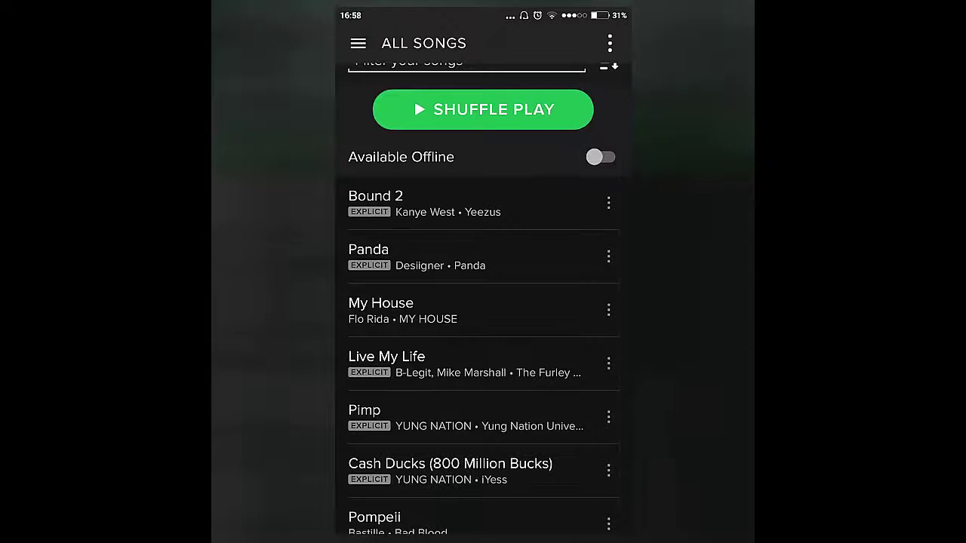
{"action": "left_click", "coordinate": [600, 157]}
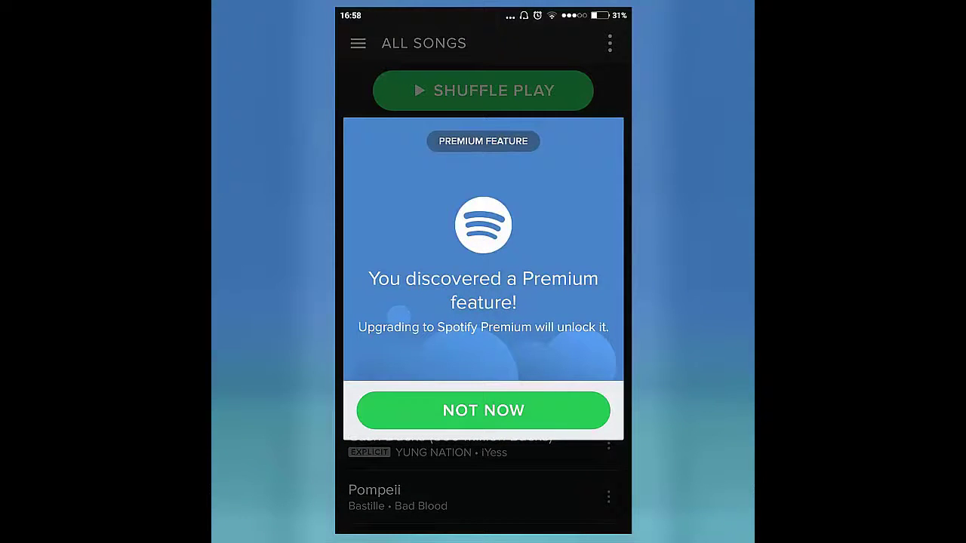
{"action": "left_click", "coordinate": [483, 411]}
{"action": "mouse_move", "coordinate": [399, 276]}
{"action": "left_mouse_down"}
{"action": "mouse_move", "coordinate": [378, 319]}
{"action": "mouse_move", "coordinate": [379, 151]}
{"action": "left_mouse_up"}
Play Watch Out, Pipe It Up, then Back to Back (Screwed & Chopped) in the full player
{"action": "left_click", "coordinate": [412, 247]}
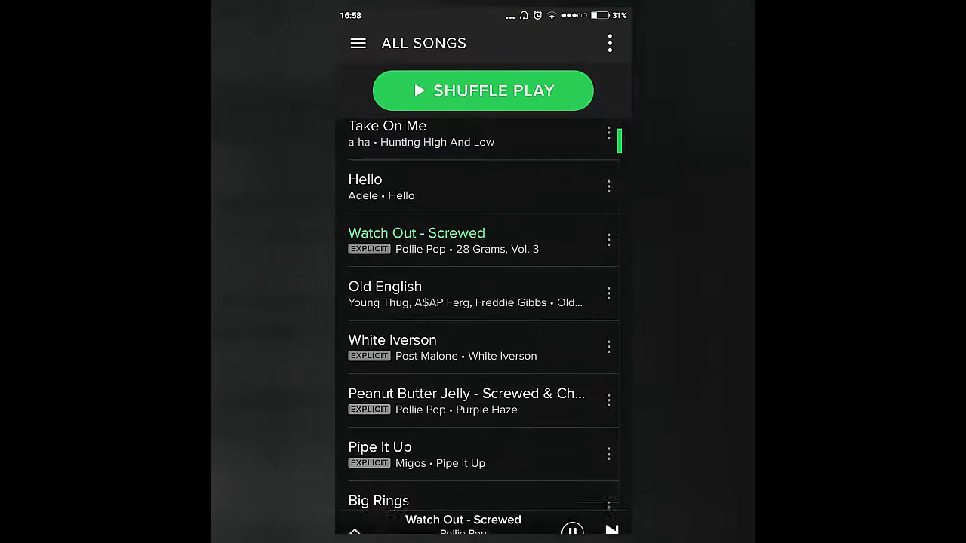
{"action": "left_click_drag", "start_coordinate": [400, 271], "coordinate": [400, 219]}
{"action": "left_click_drag", "start_coordinate": [423, 301], "coordinate": [422, 192]}
{"action": "left_click", "coordinate": [423, 296]}
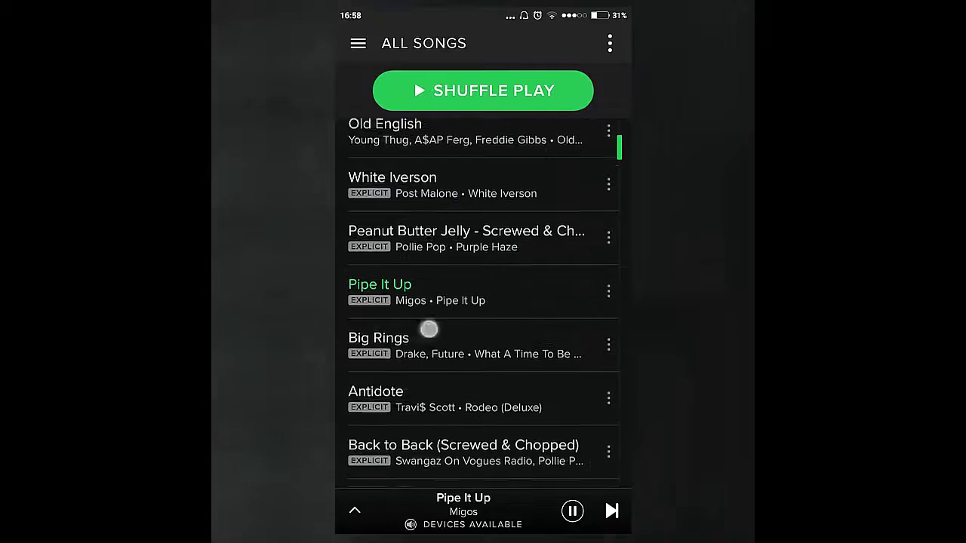
{"action": "left_click_drag", "start_coordinate": [429, 329], "coordinate": [428, 213]}
{"action": "left_click", "coordinate": [437, 332]}
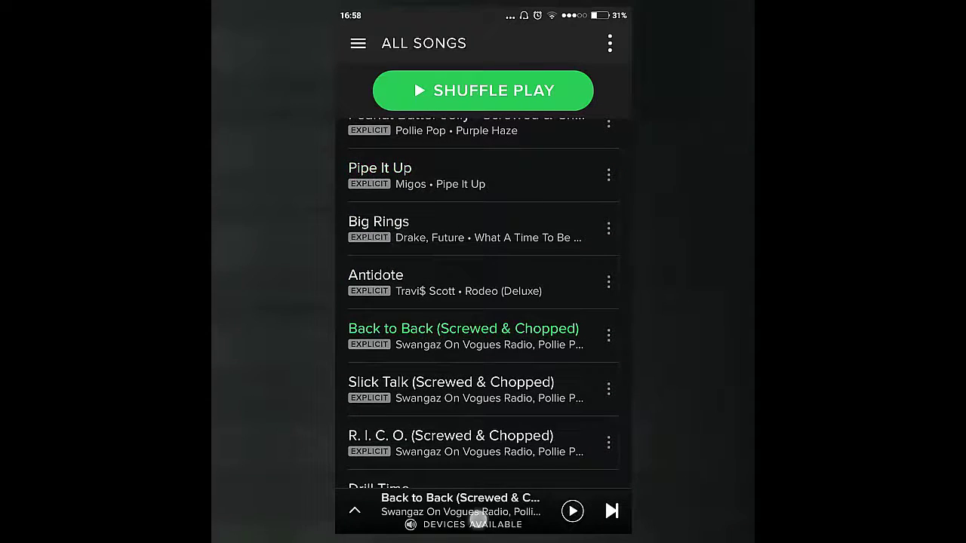
{"action": "left_click", "coordinate": [461, 504]}
Swipe the album art back to Antidote by Travi$ Scott and close the player
{"action": "mouse_move", "coordinate": [513, 249]}
{"action": "left_mouse_down"}
{"action": "mouse_move", "coordinate": [398, 281]}
{"action": "mouse_move", "coordinate": [547, 243]}
{"action": "left_mouse_up"}
{"action": "left_click_drag", "start_coordinate": [408, 257], "coordinate": [470, 247]}
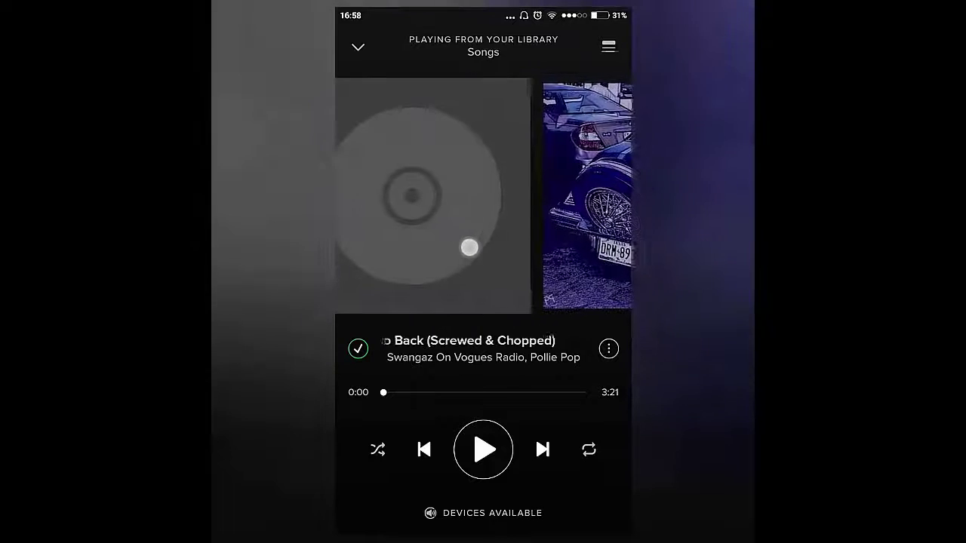
{"action": "left_click_drag", "start_coordinate": [423, 212], "coordinate": [612, 202]}
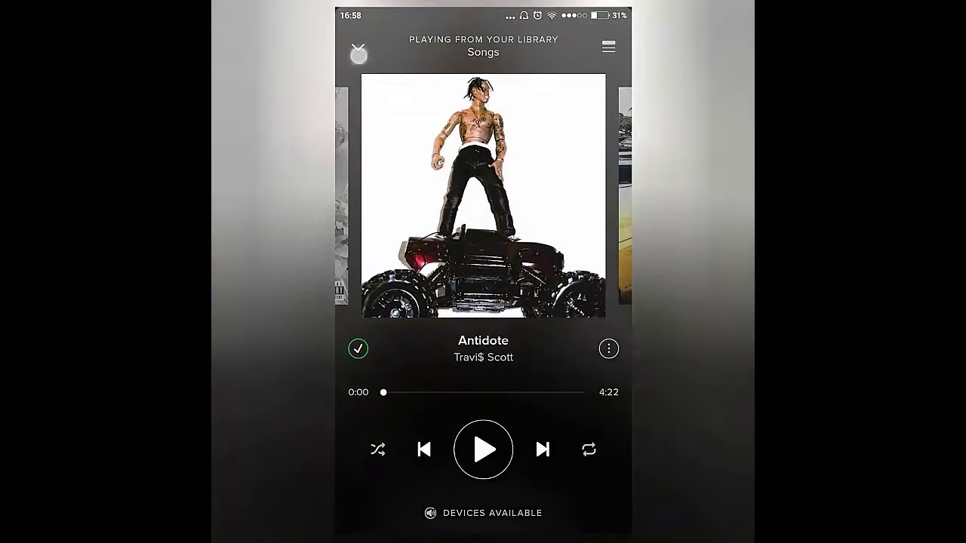
{"action": "left_click", "coordinate": [359, 52]}
{"action": "scroll", "coordinate": [483, 272], "scroll_direction": "up", "scroll_amount": 10}
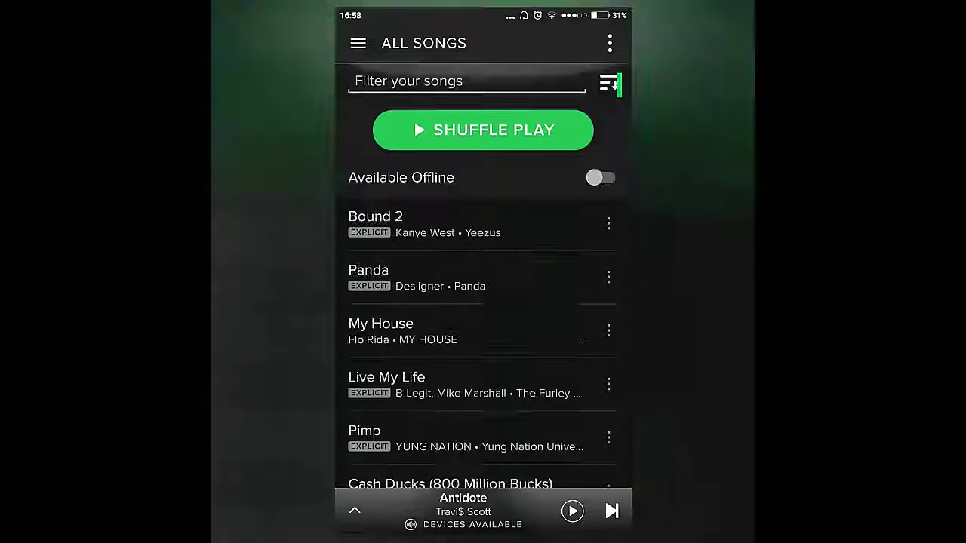
Visit the Browse page from the menu, then switch back to Your Library
{"action": "left_click", "coordinate": [359, 43]}
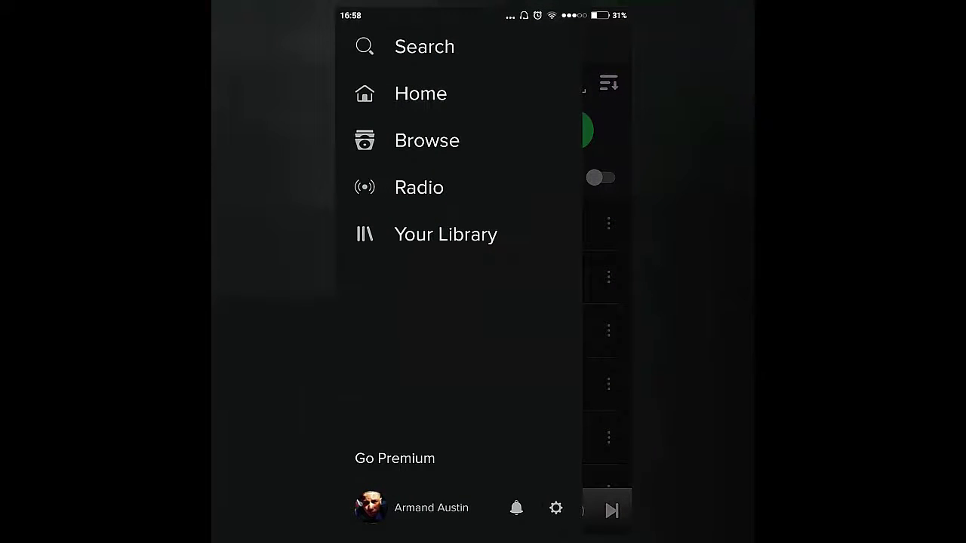
{"action": "left_click", "coordinate": [426, 140]}
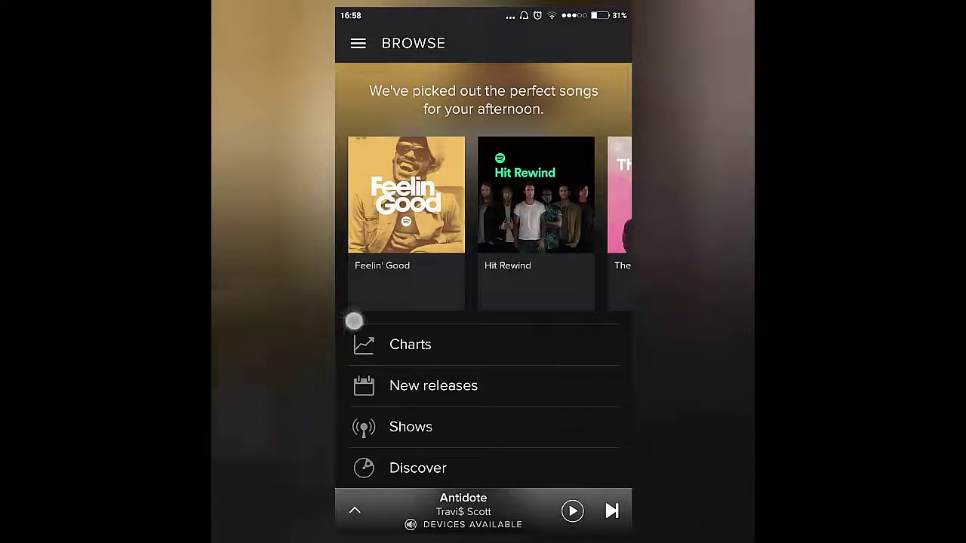
{"action": "left_click_drag", "start_coordinate": [340, 319], "coordinate": [528, 319]}
{"action": "left_click_drag", "start_coordinate": [528, 365], "coordinate": [372, 365]}
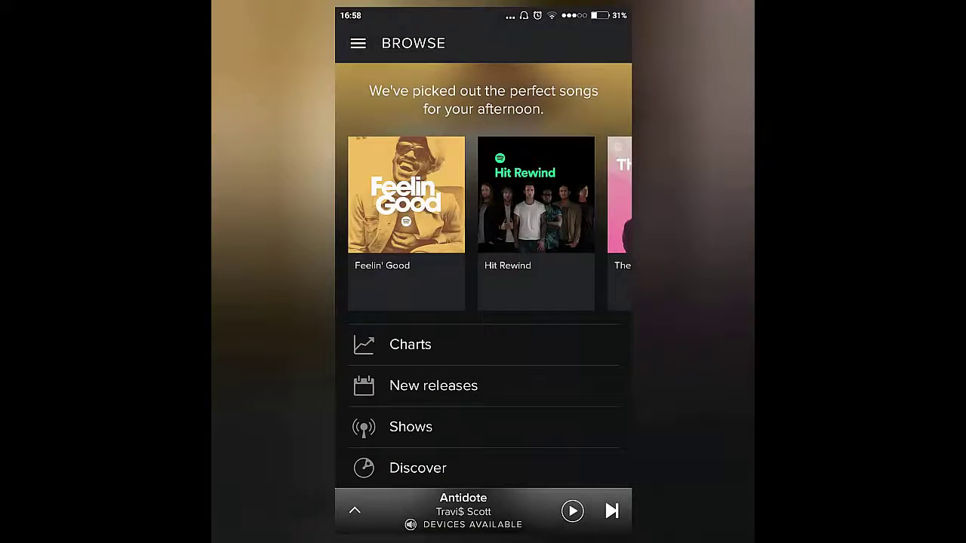
{"action": "left_click", "coordinate": [358, 43]}
{"action": "left_click", "coordinate": [430, 231]}
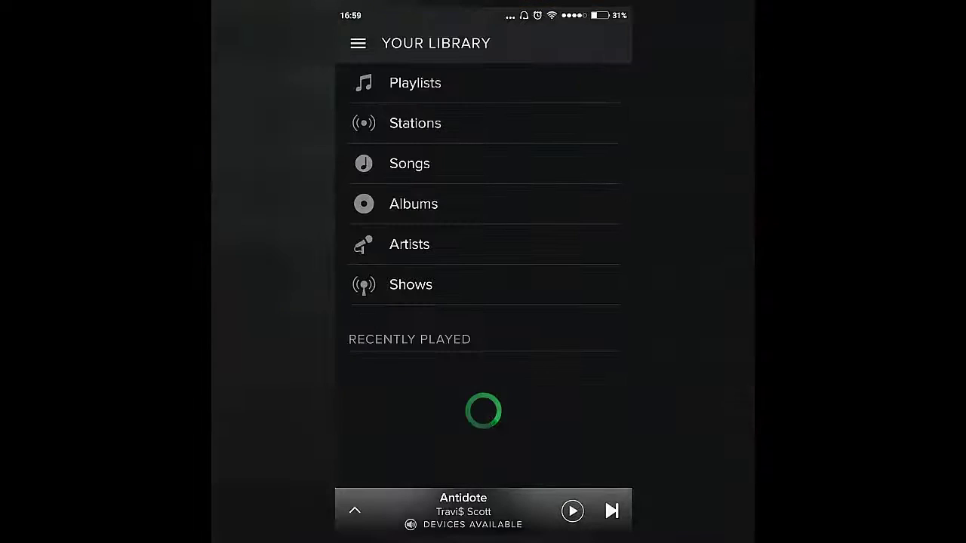